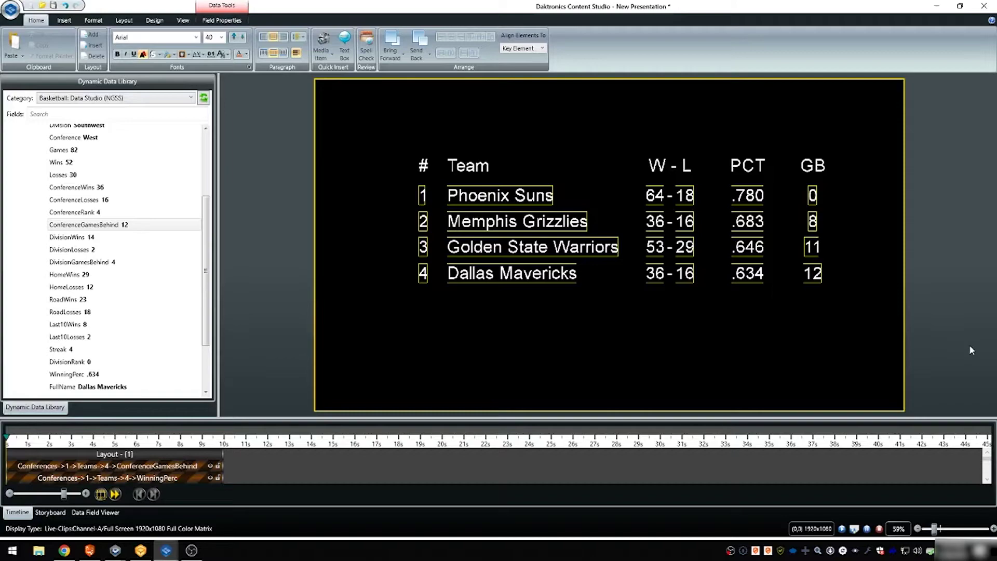
Check the Data Studio data sources, then review the Teams data branch in the standings layout.
click(64, 550)
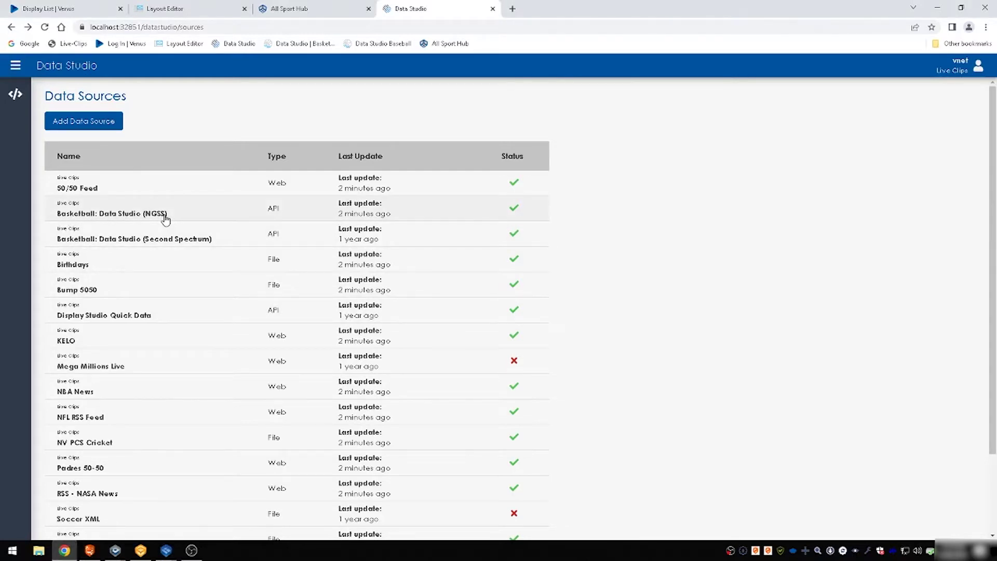
key(alt+Tab)
scroll(211, 168, up, 2)
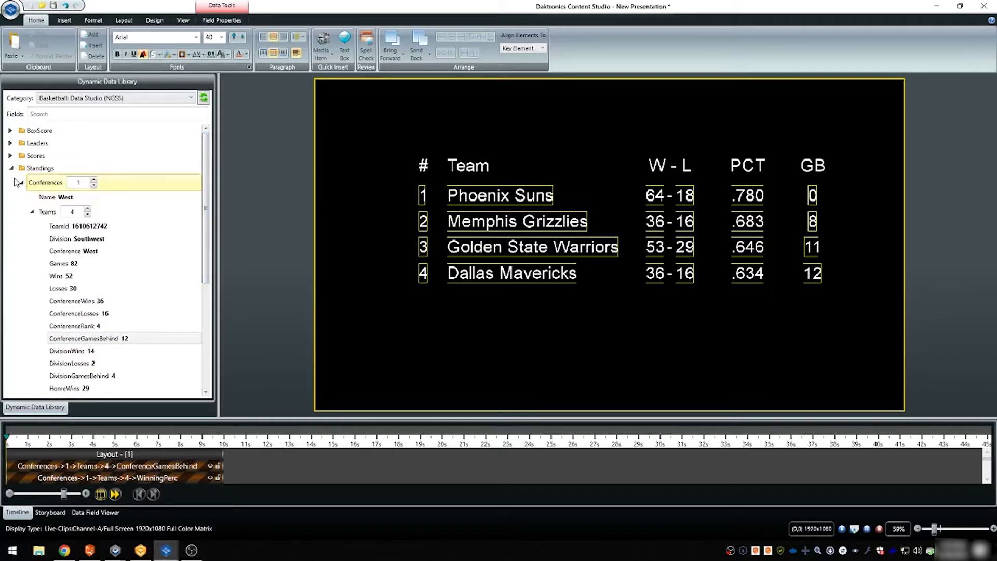
click(32, 212)
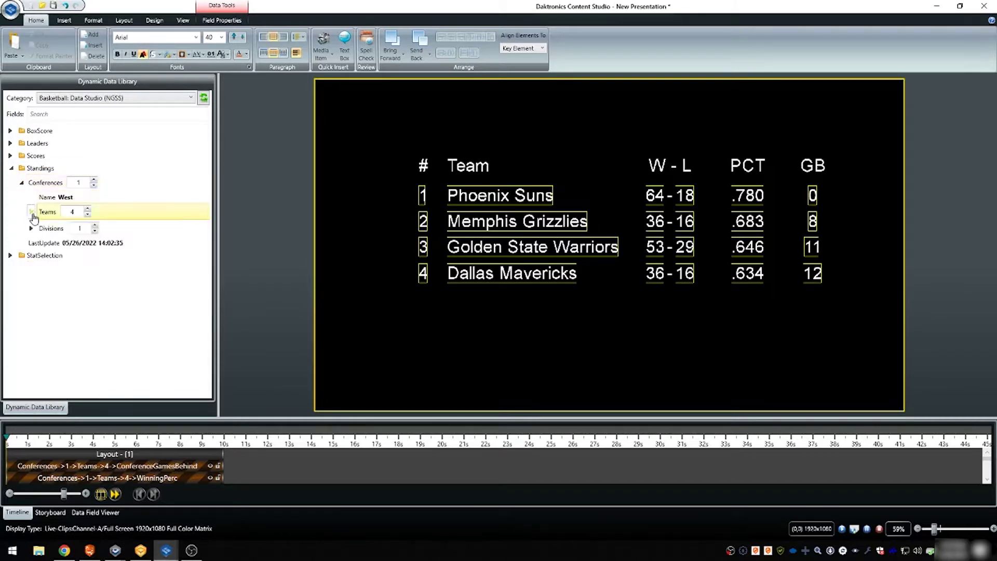
click(32, 212)
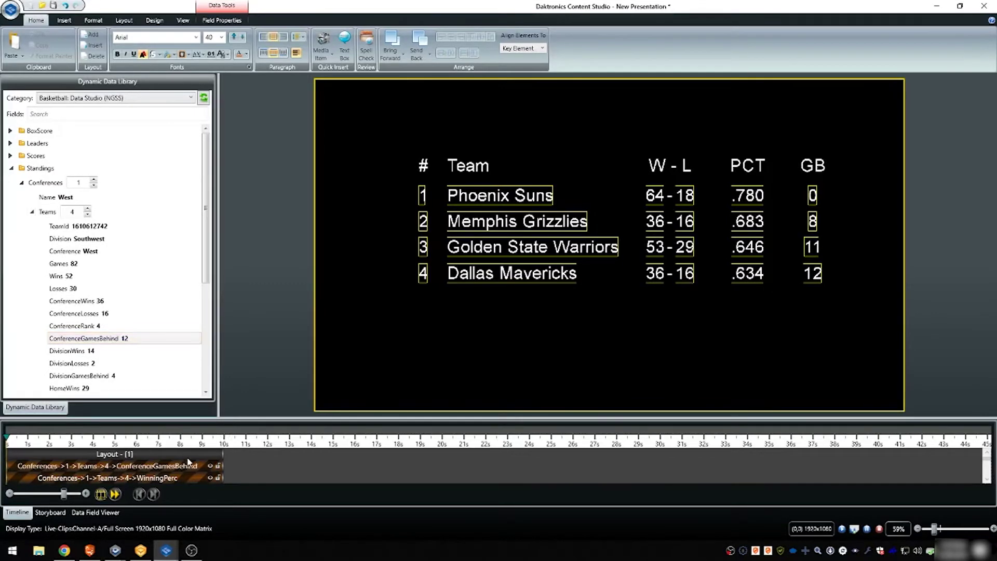
Copy the standings table and paste it into two new blank layouts at the start.
click(94, 47)
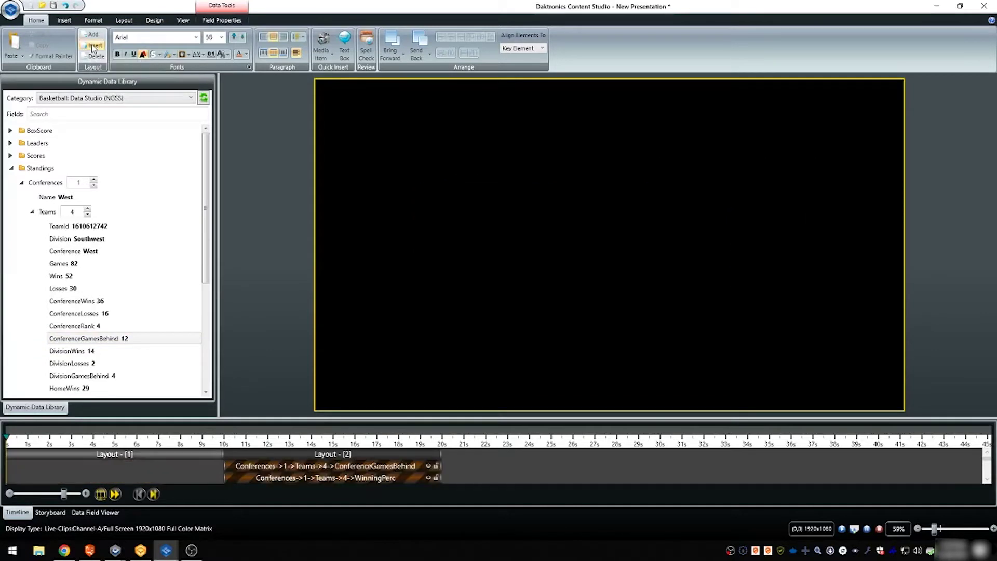
click(320, 456)
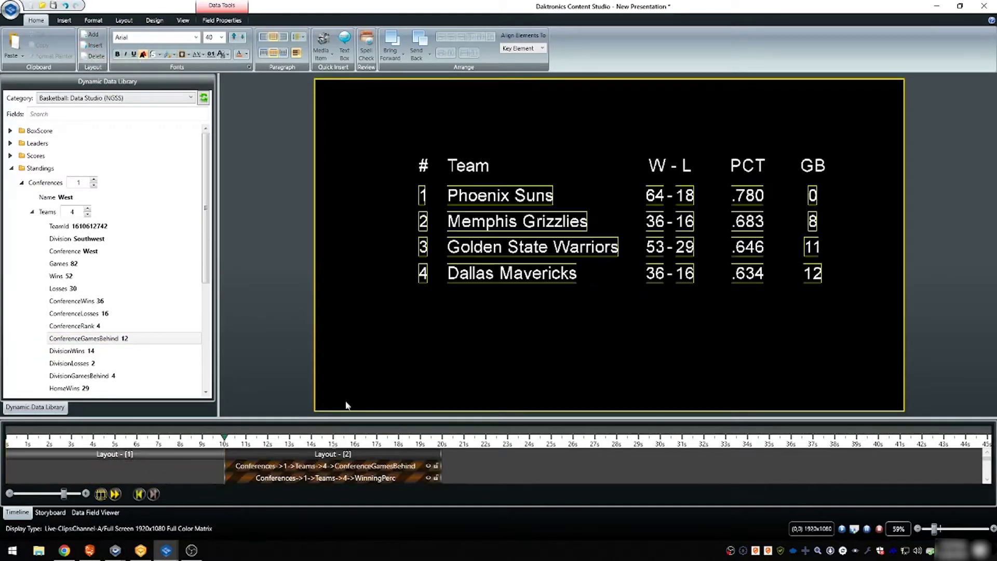
drag(356, 118, 853, 323)
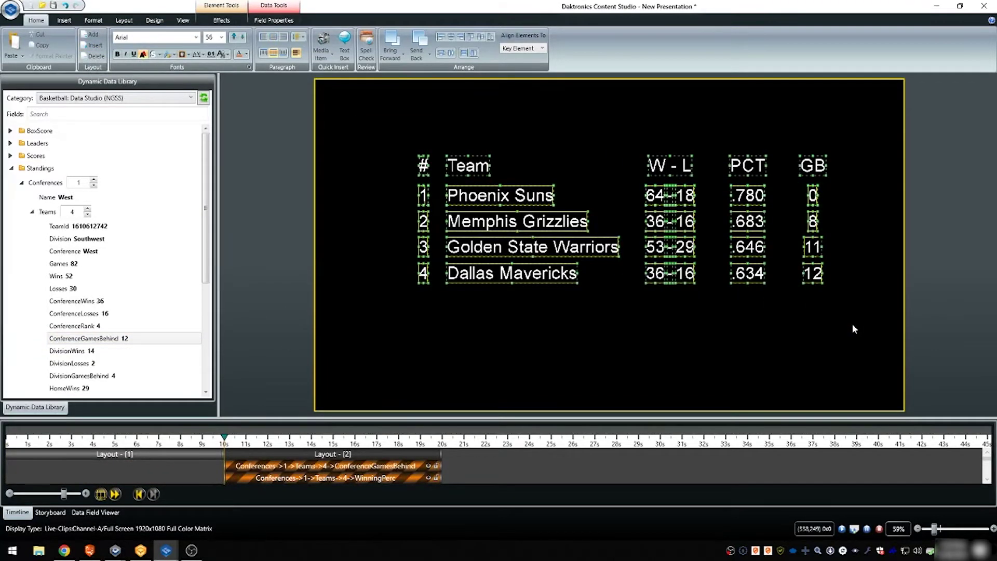
click(76, 455)
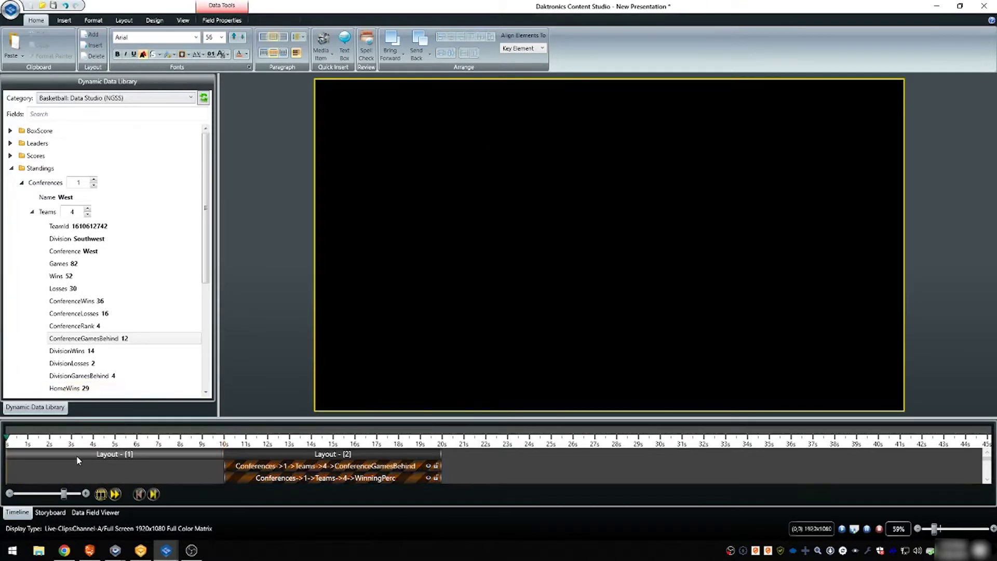
key(ctrl+v)
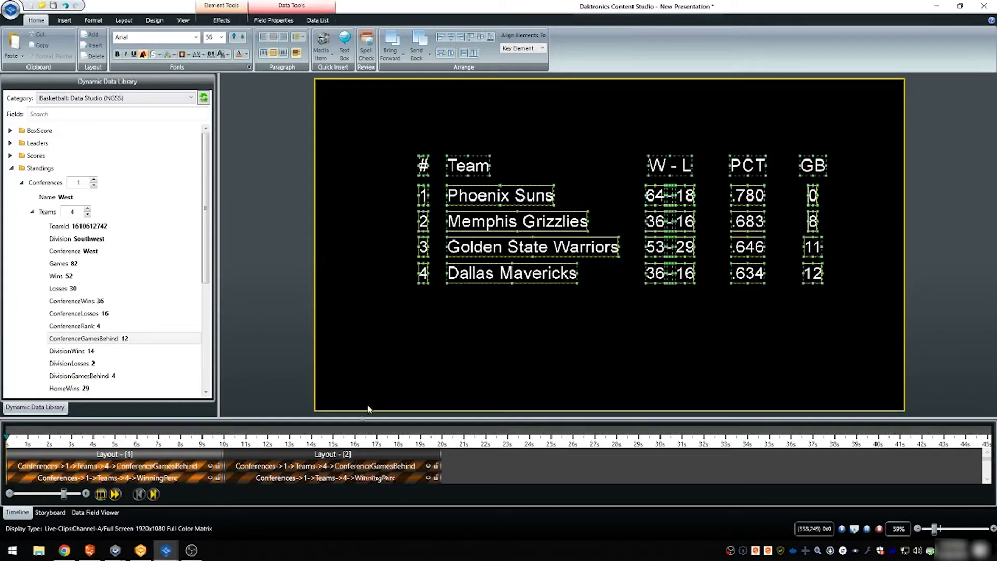
click(399, 374)
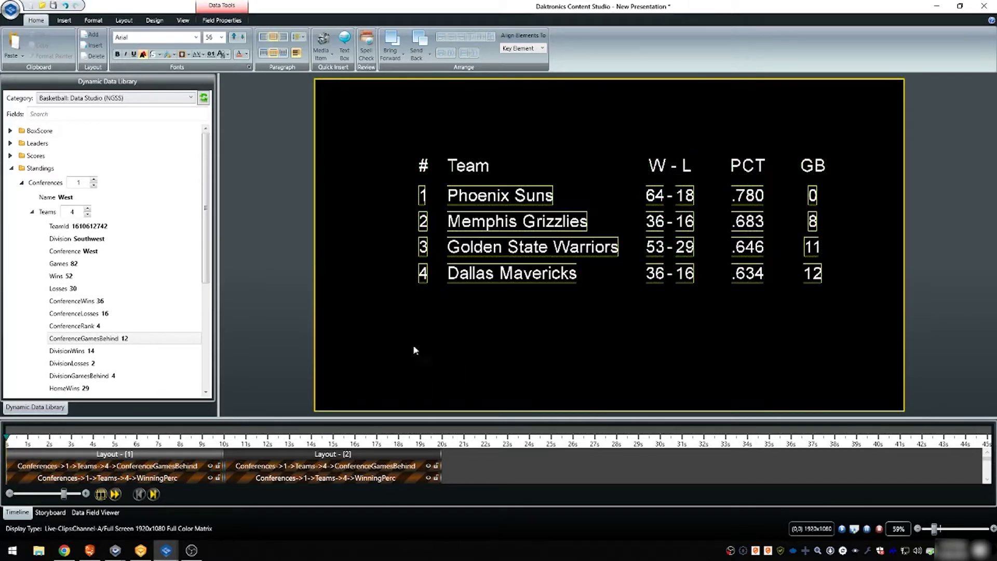
click(95, 46)
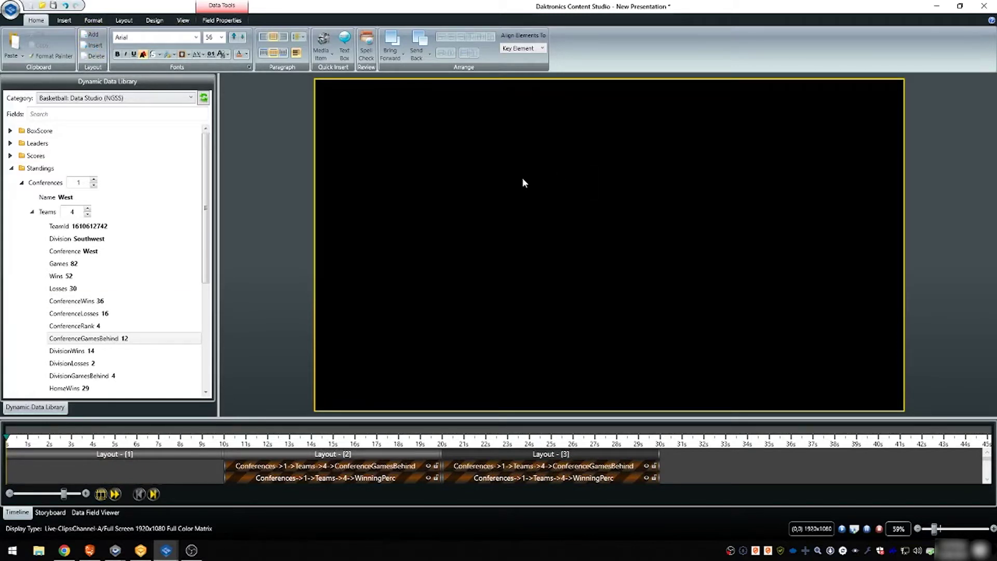
key(ctrl+v)
click(370, 338)
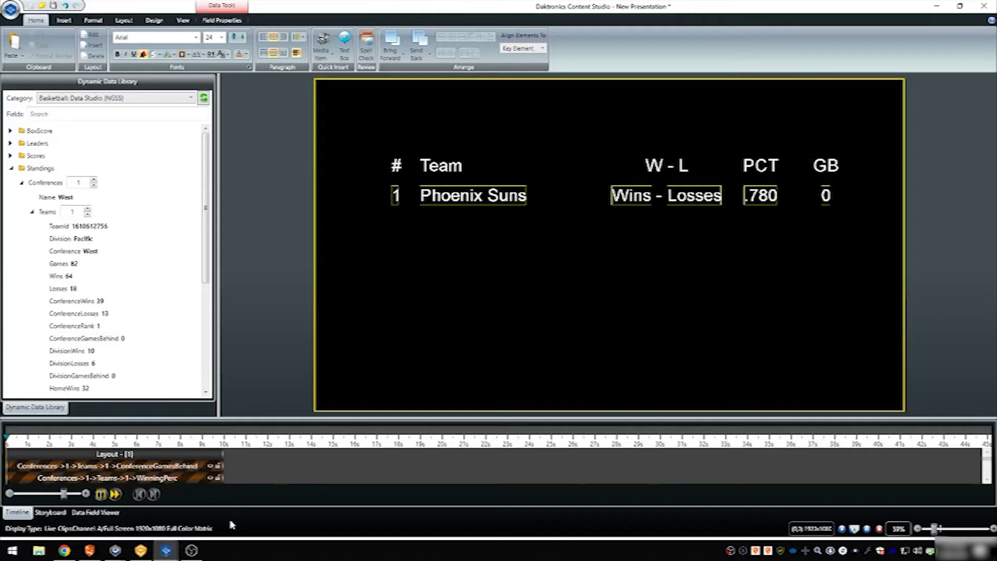
Change the Phoenix Suns row's five fields to the Apercu-Bold font.
drag(356, 197, 838, 198)
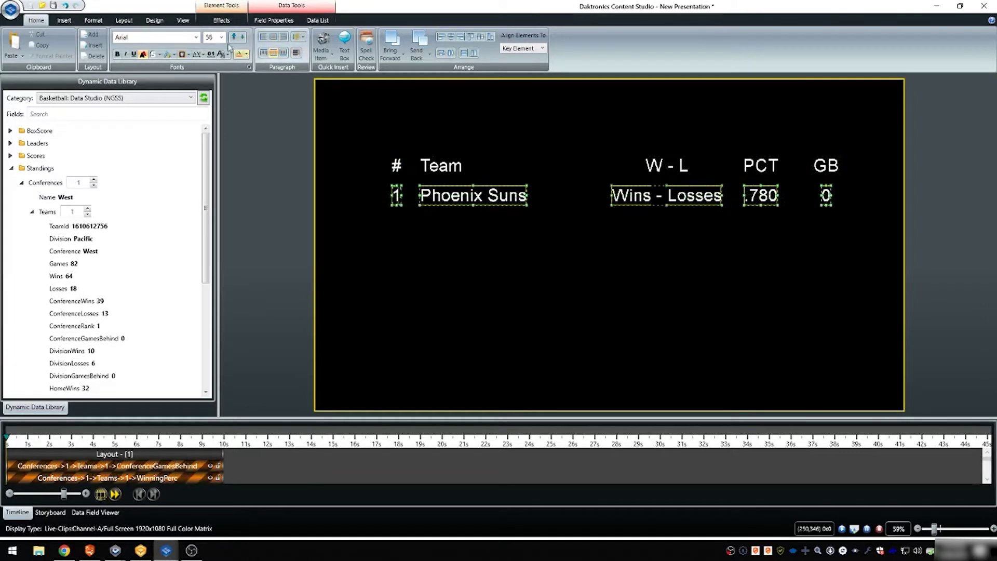
click(196, 38)
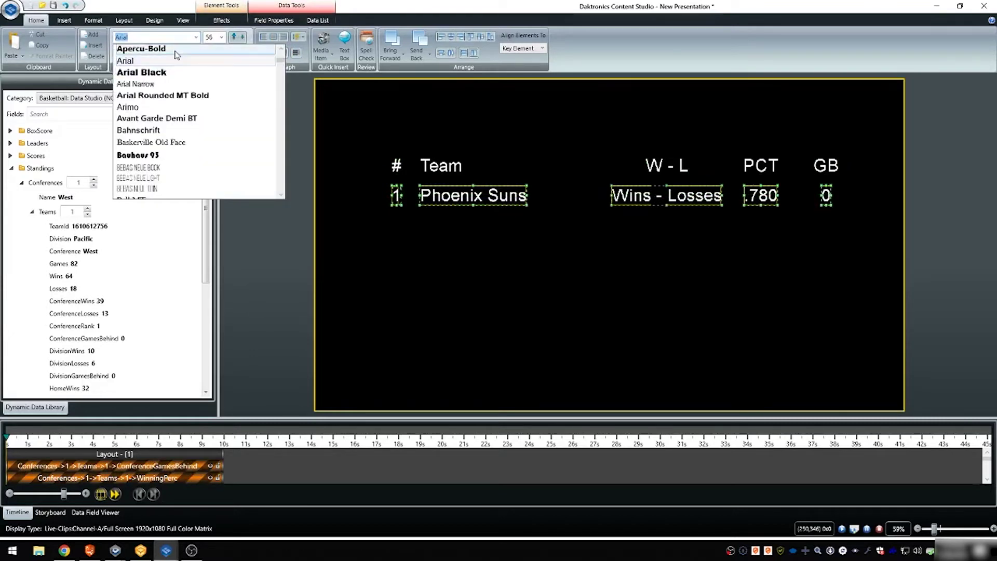
click(176, 50)
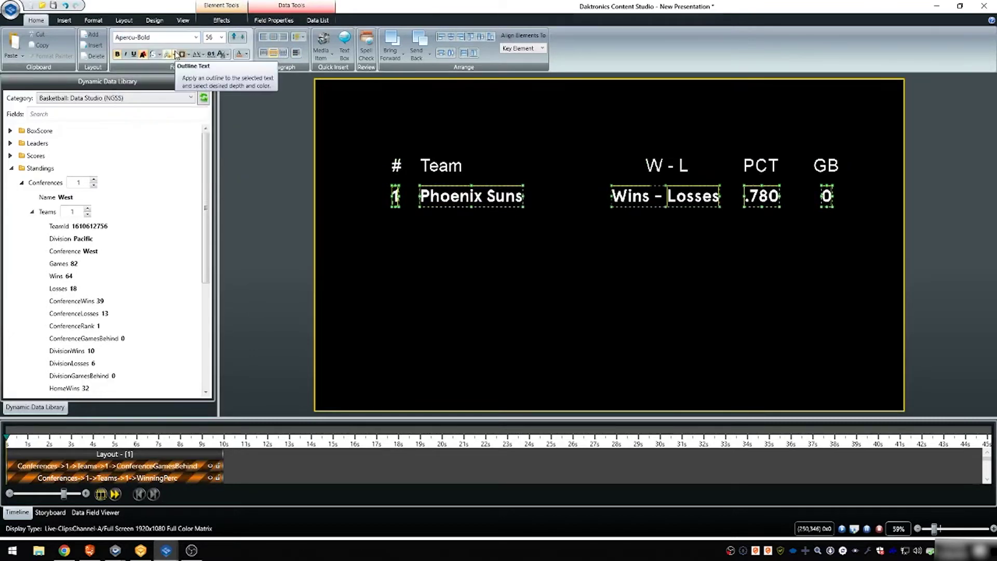
Create a data list record from Conferences/1/Teams with new records added below.
click(318, 22)
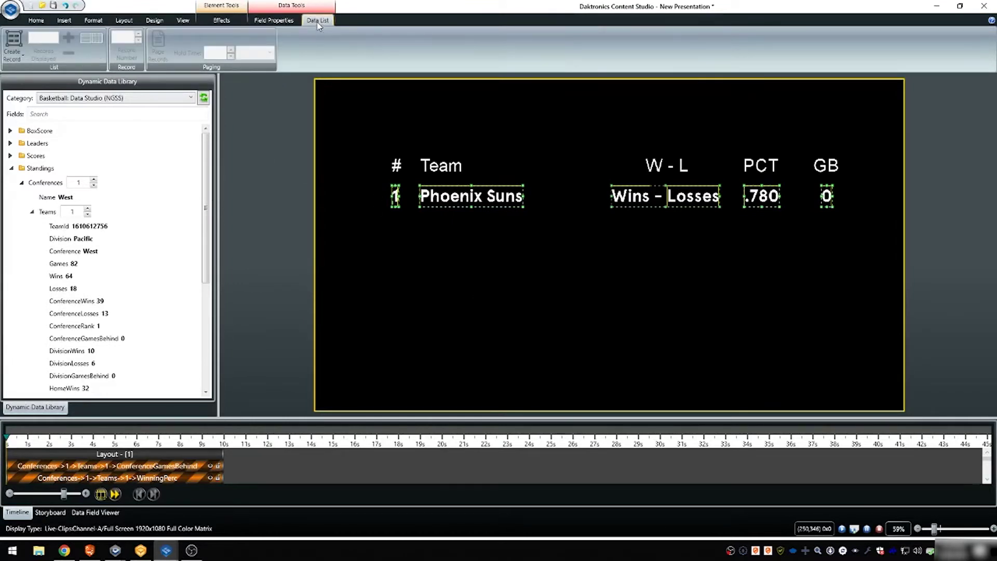
click(18, 58)
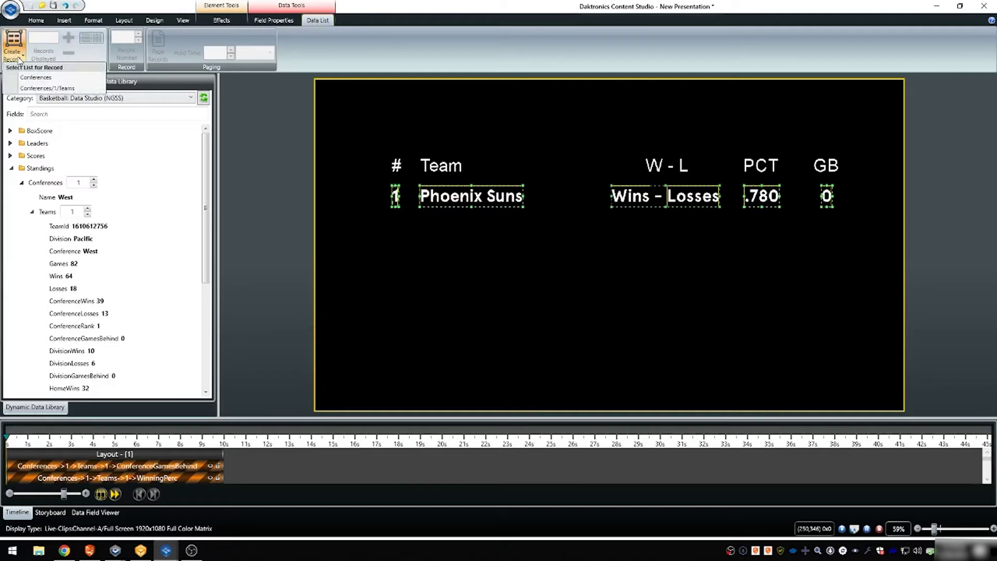
click(52, 88)
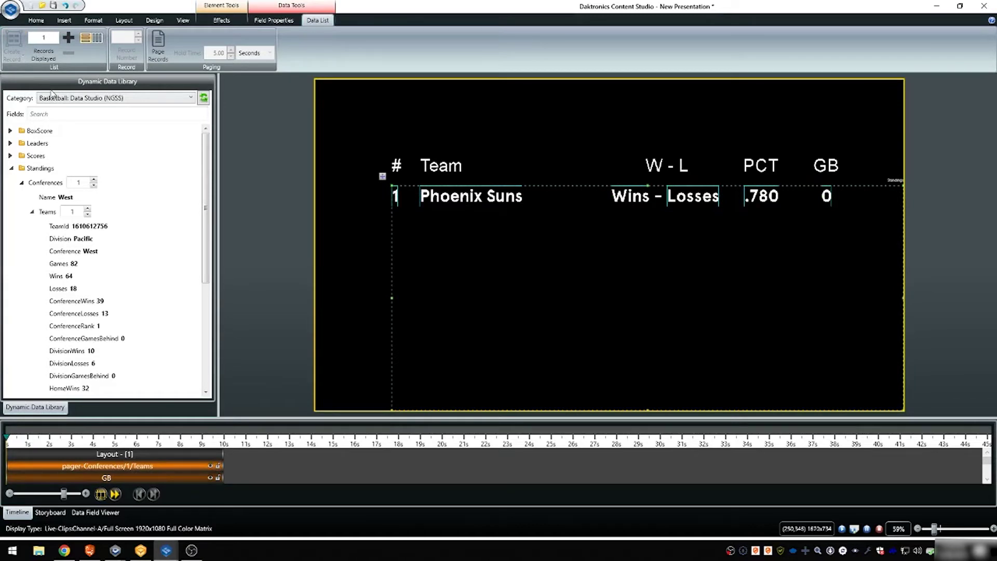
click(87, 44)
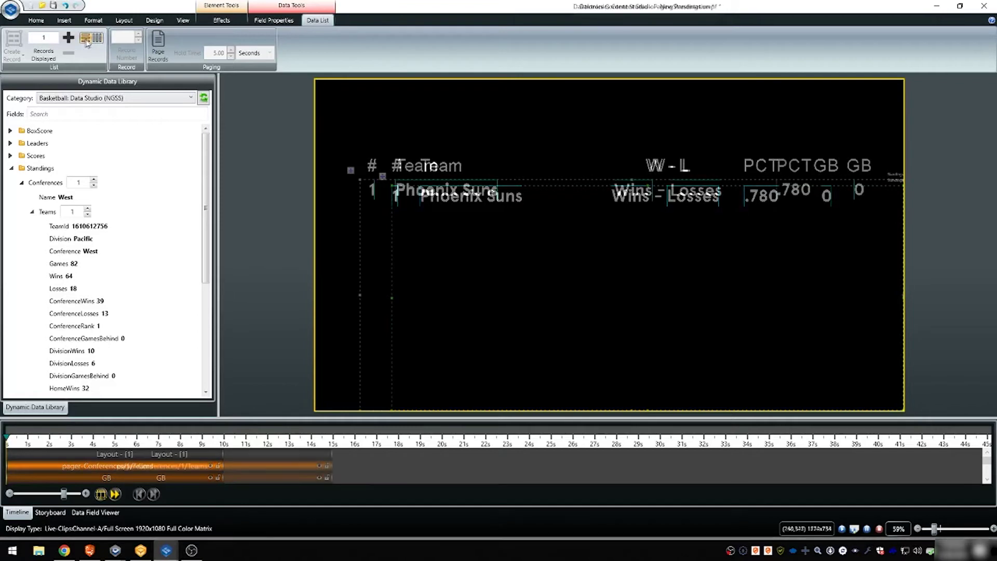
Set Records Displayed to 5 and shift the list slightly up and left.
click(68, 39)
click(67, 39)
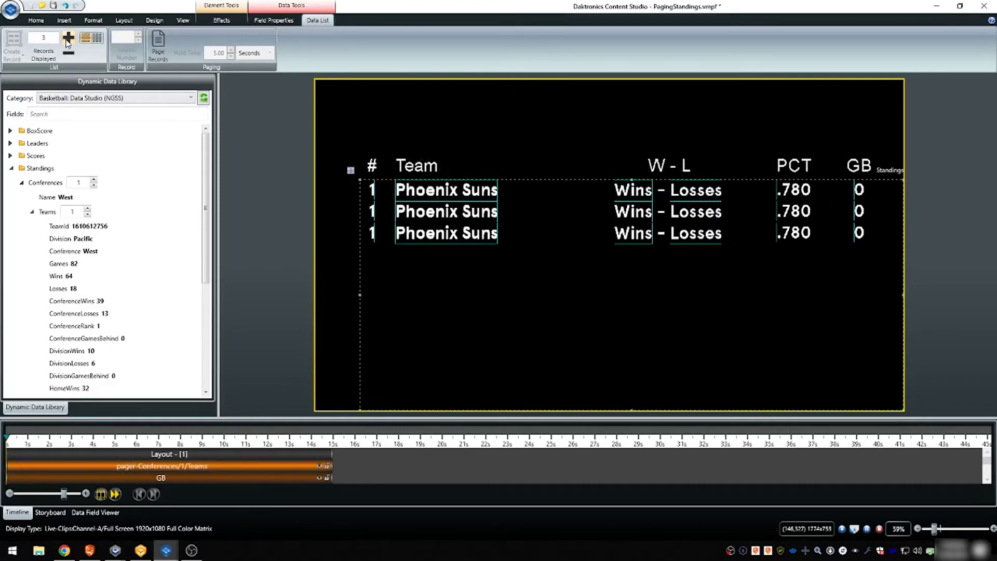
click(68, 40)
click(68, 40)
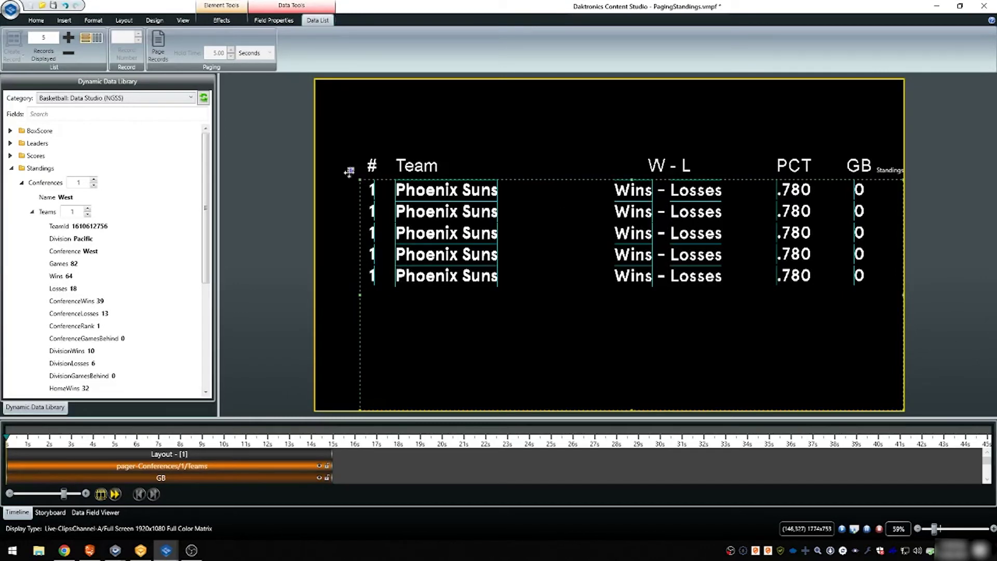
drag(352, 169, 342, 167)
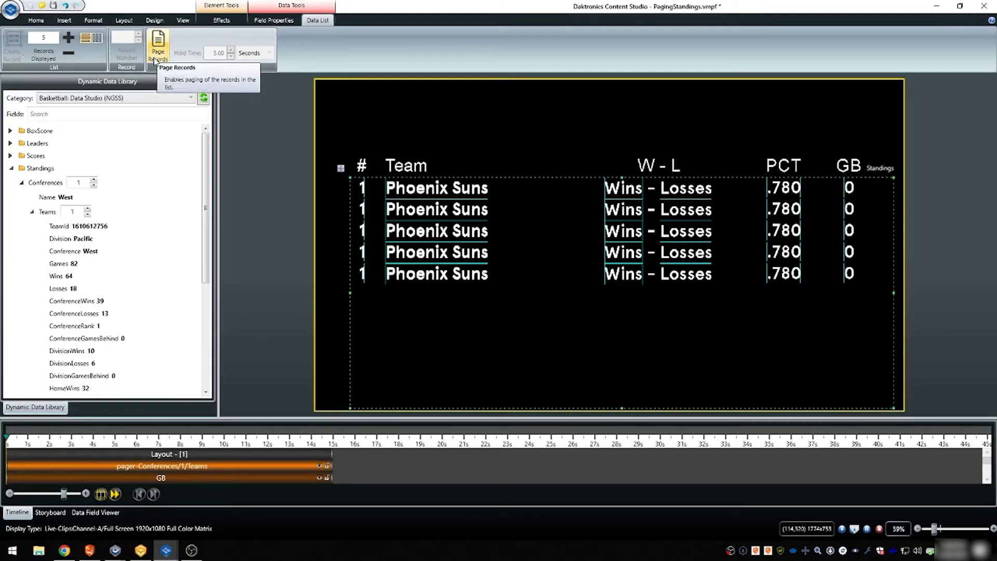
Enable Page Records on the team list and confirm the layout's 15-second properties.
click(155, 59)
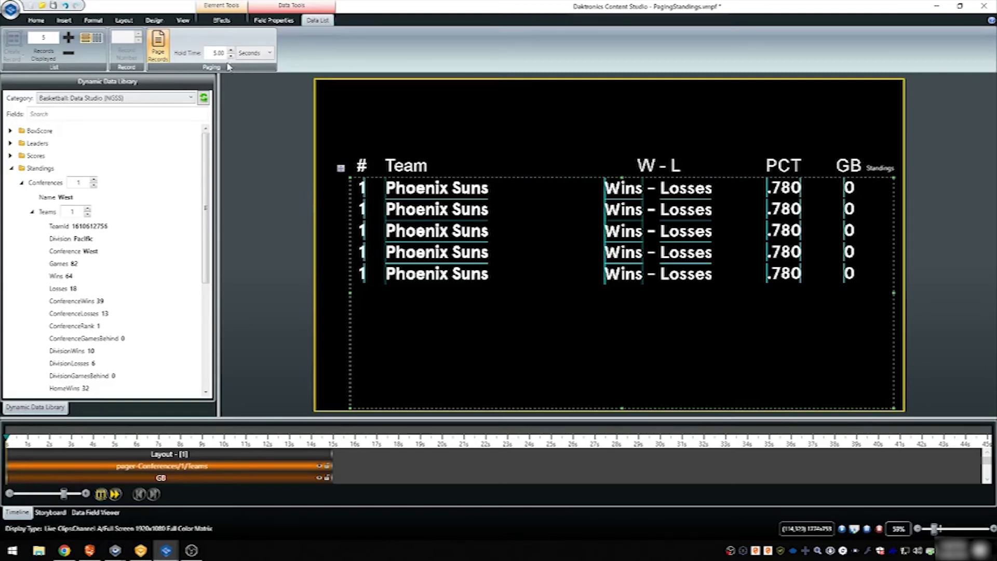
right_click(185, 460)
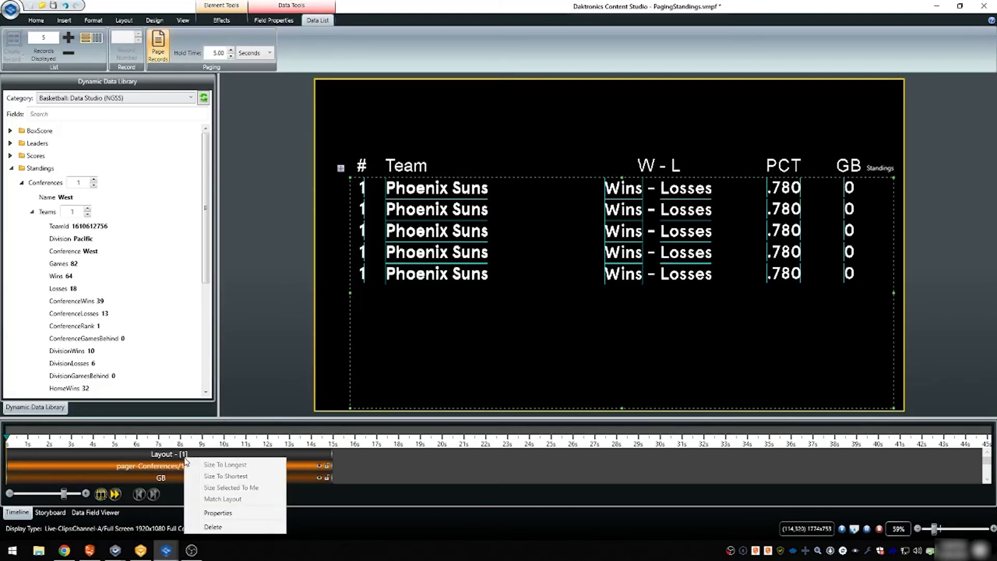
click(219, 513)
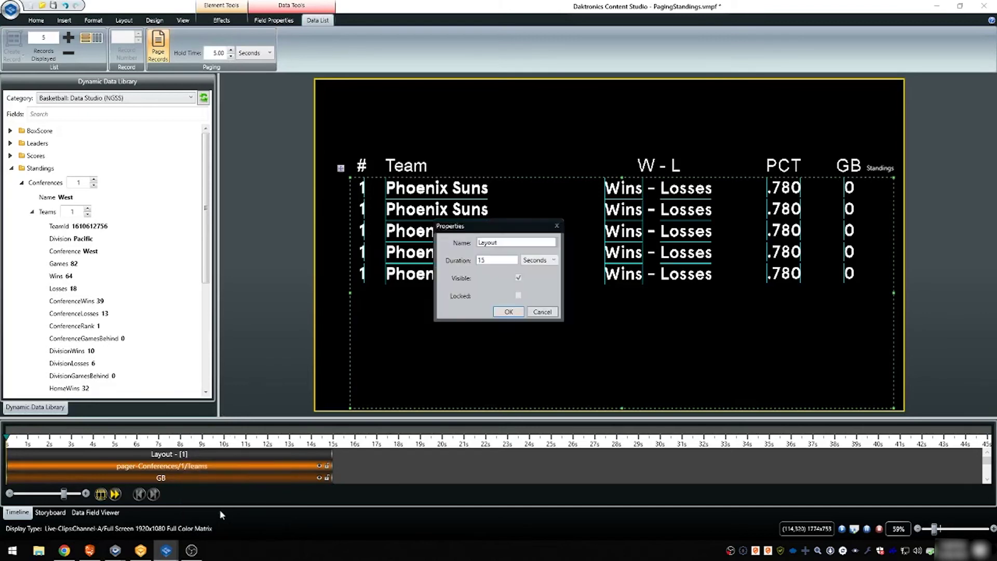
click(511, 312)
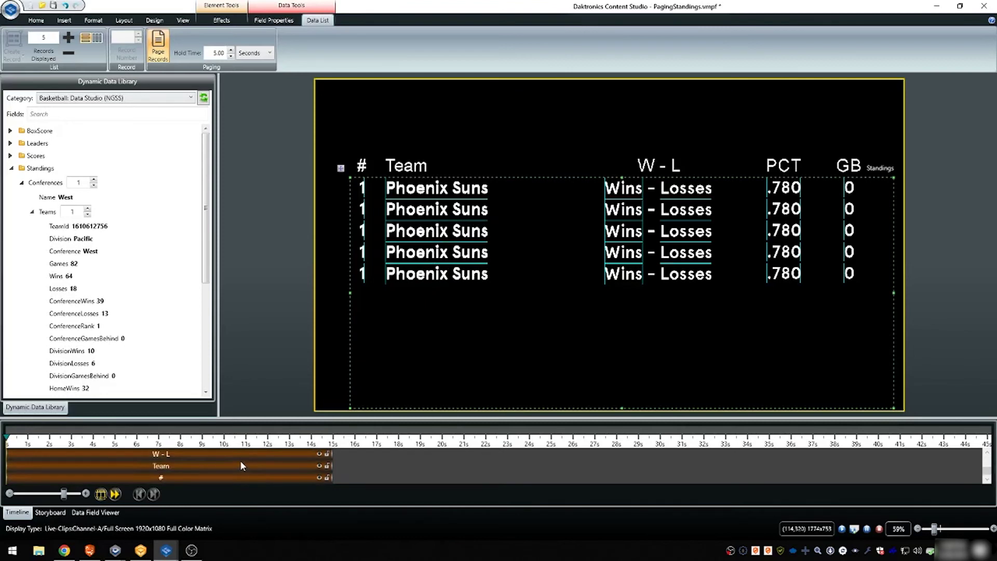
Save the presentation as PagingStandings.vmpf.
mouse_move(241, 466)
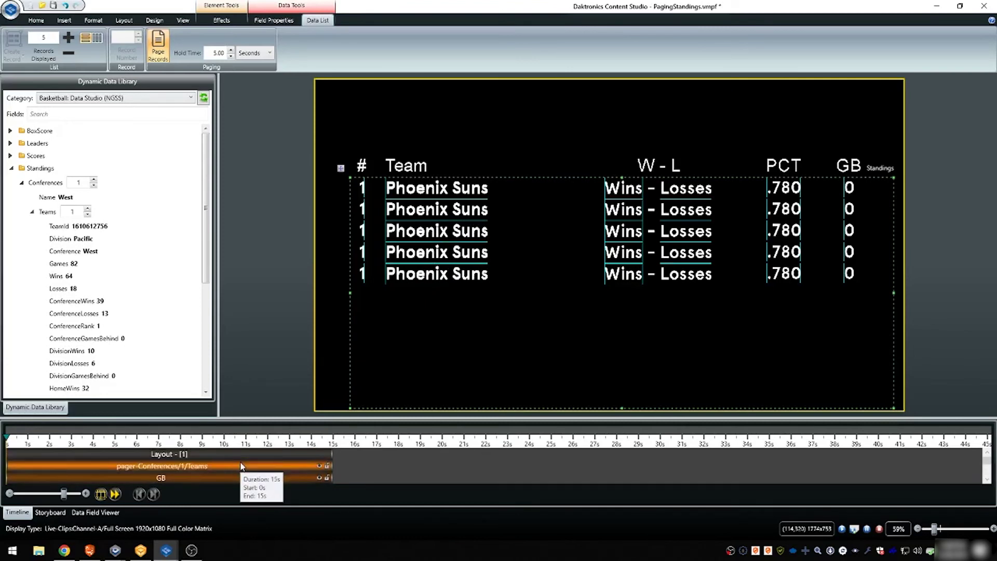
click(11, 11)
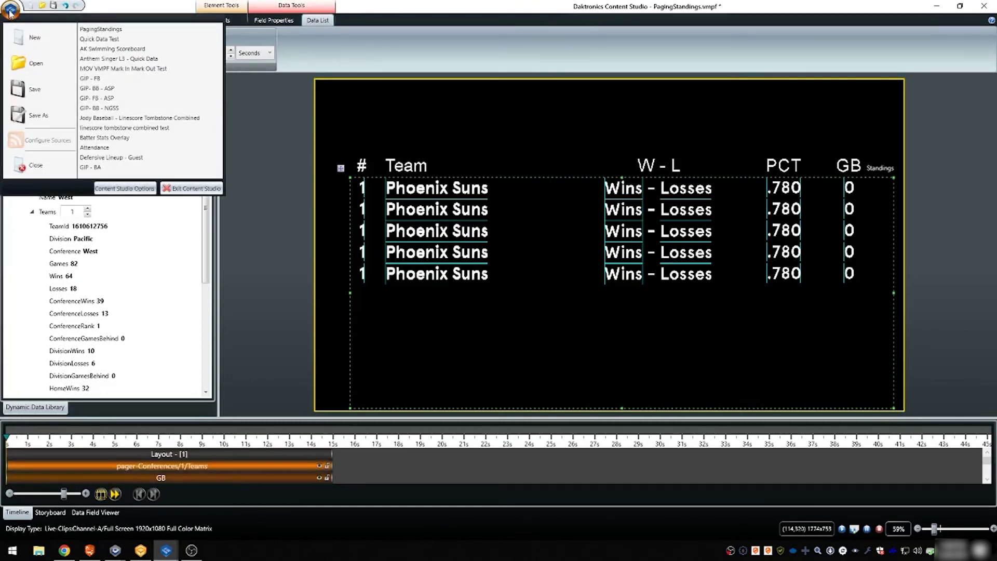
click(36, 115)
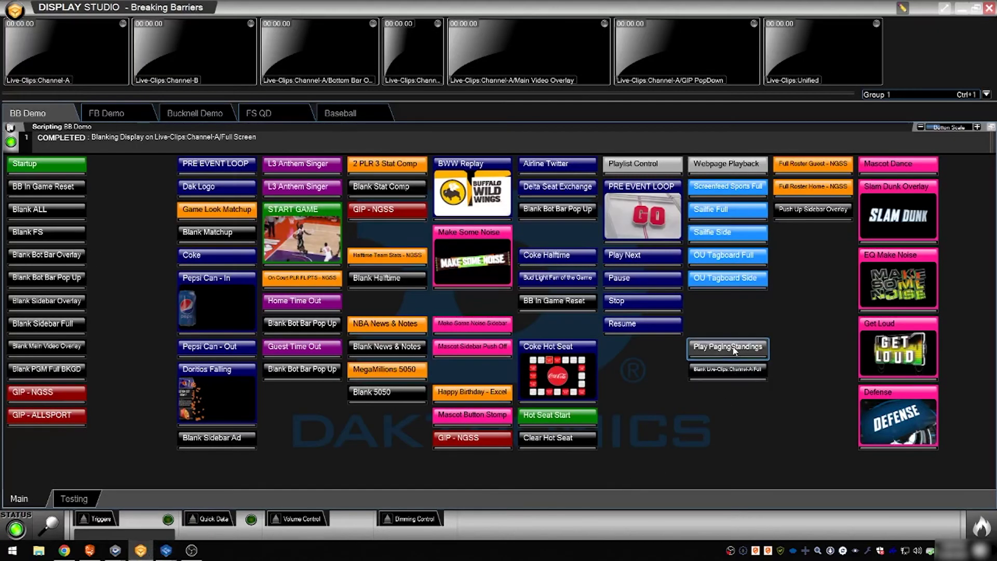
Play the Paging Standings presentation on the BB Demo display.
click(734, 350)
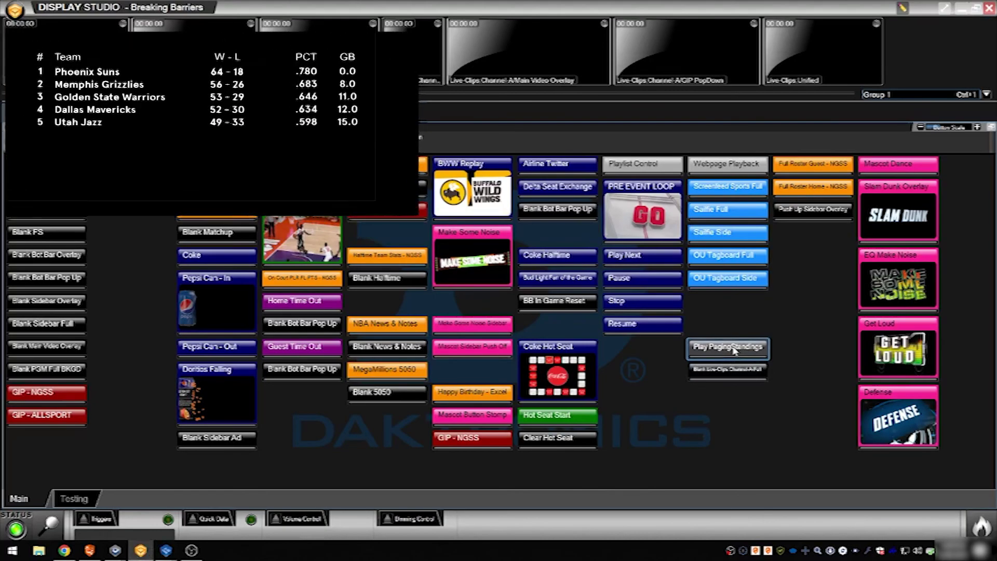